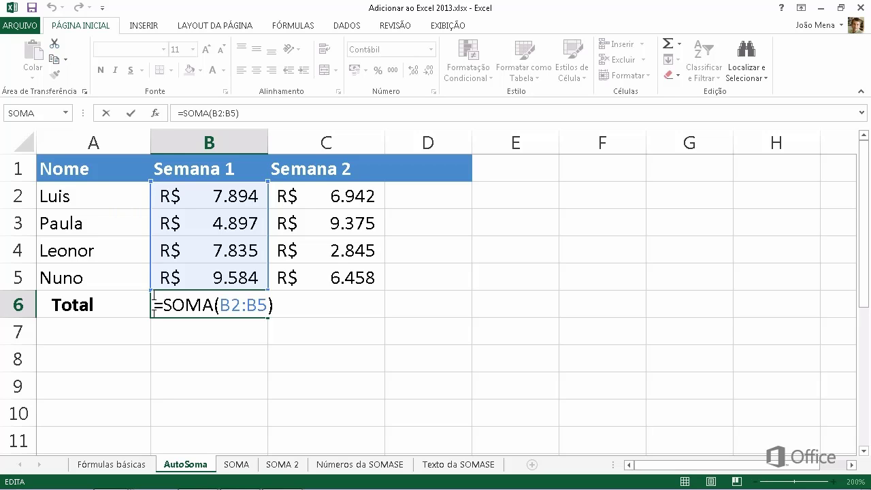
# Confirm the SOMA formula in cell B6 and enter the formula =B2+B3+B4+B5 in cell B7
pyautogui.press('Return')
pyautogui.write('=')
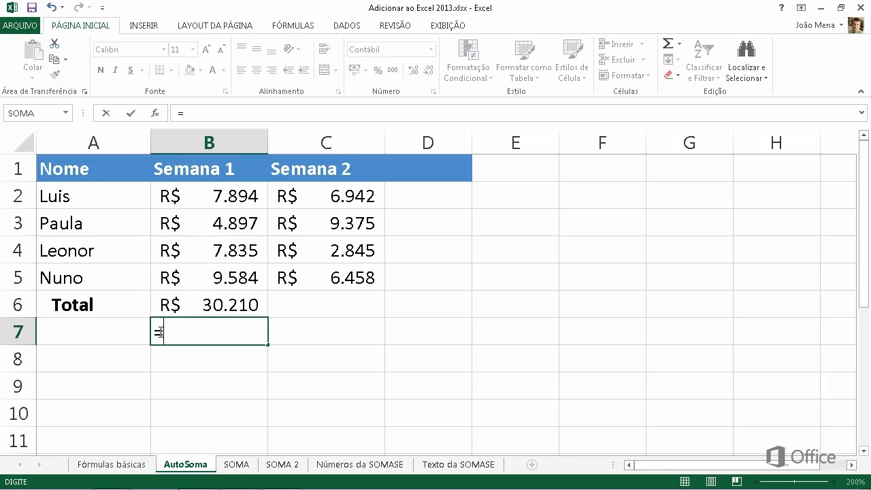
pyautogui.write('B2')
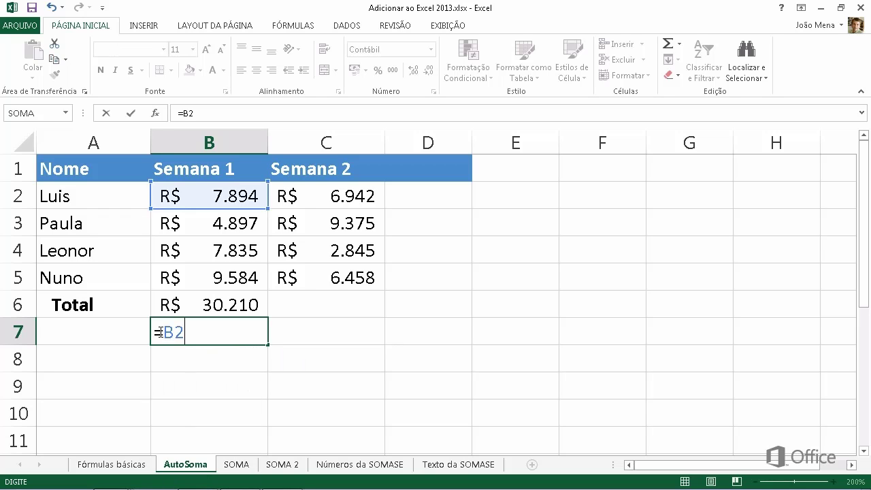
pyautogui.write('+B3+')
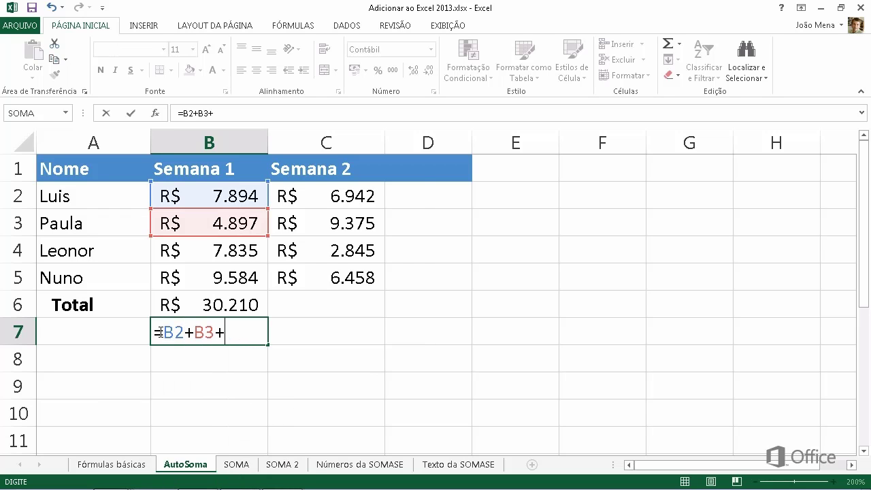
pyautogui.write('B4+B5')
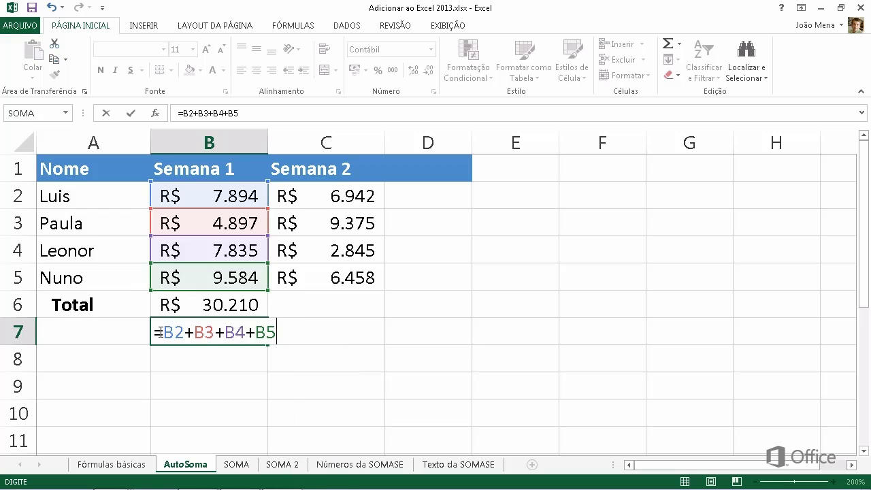
pyautogui.press('Return')
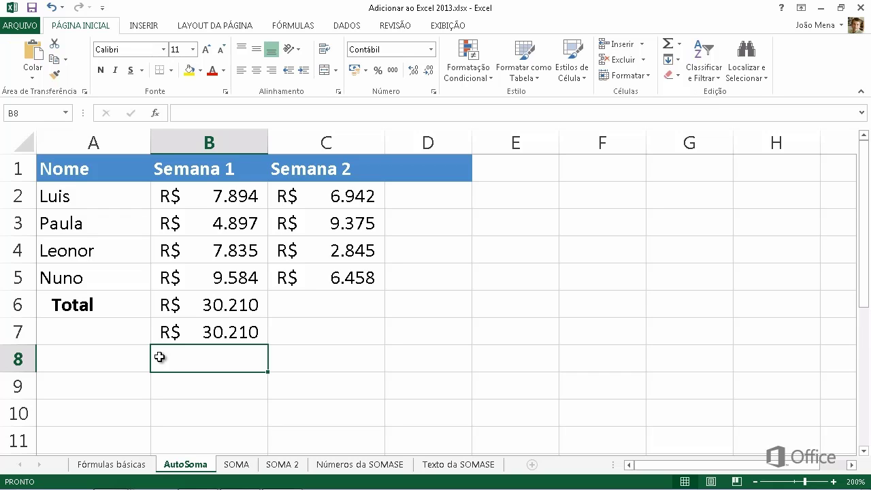
# Total the Semana 2 column in cell C6 with the formula =SOMA(C2:C5)
pyautogui.click(285, 302)
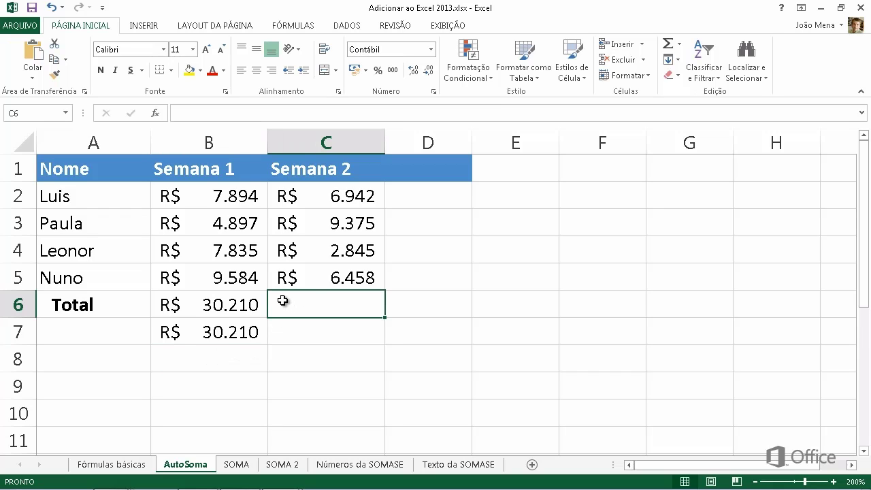
pyautogui.write('=')
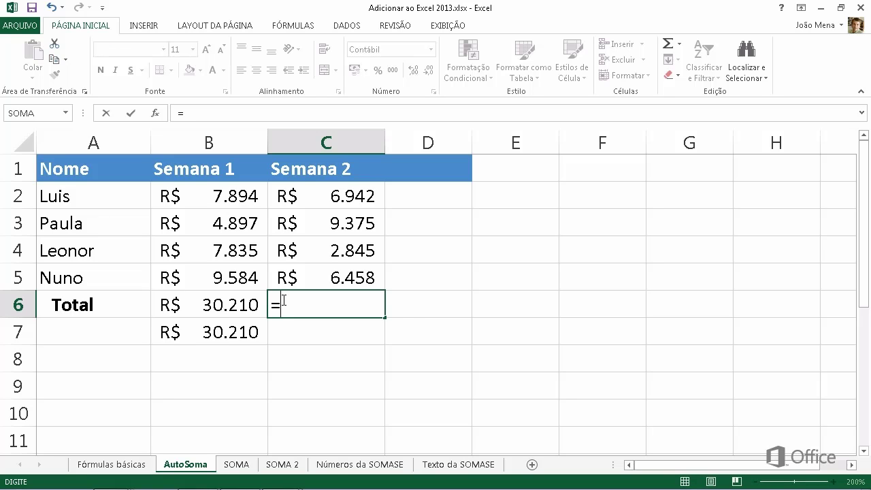
pyautogui.write('SOMA')
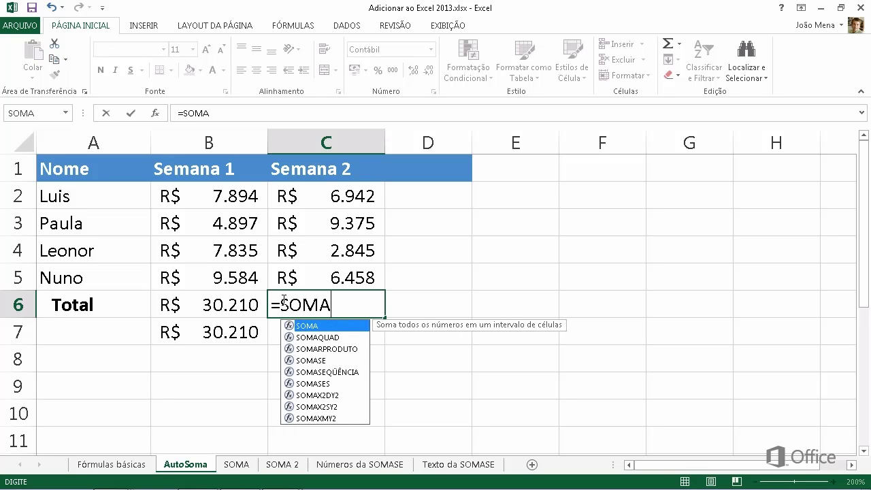
pyautogui.write('(')
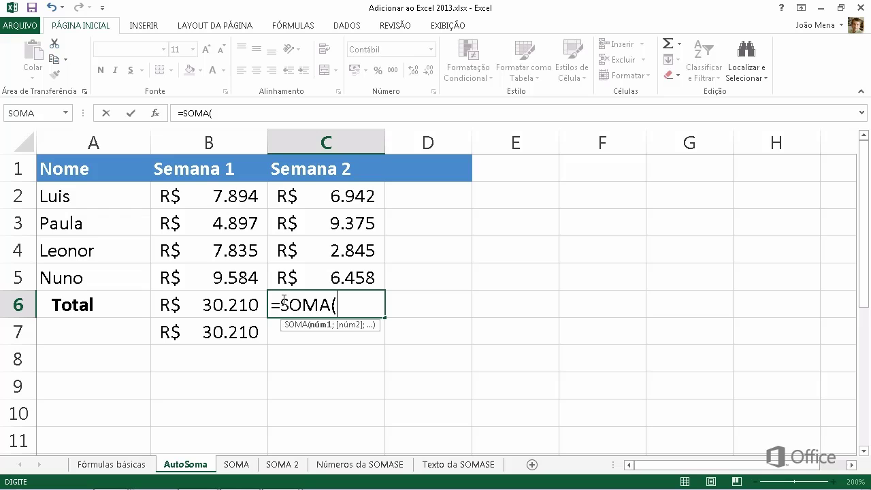
pyautogui.moveTo(281, 197); pyautogui.dragTo(295, 276)
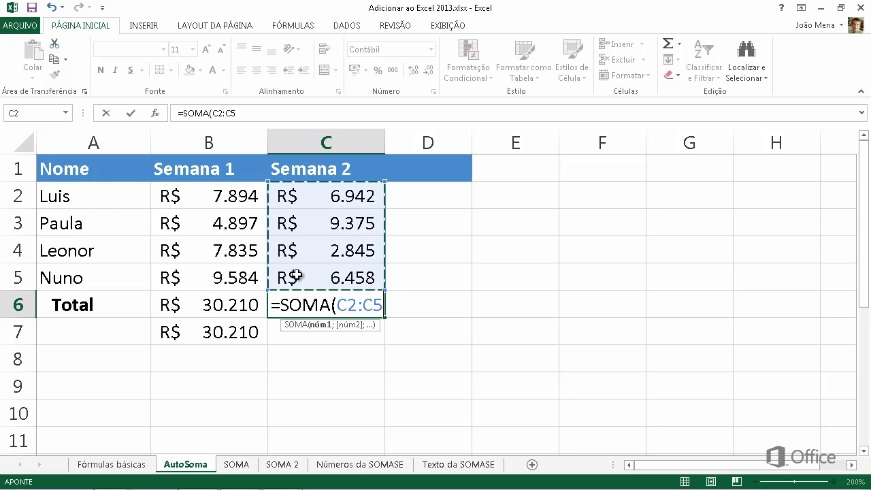
pyautogui.press('Return')
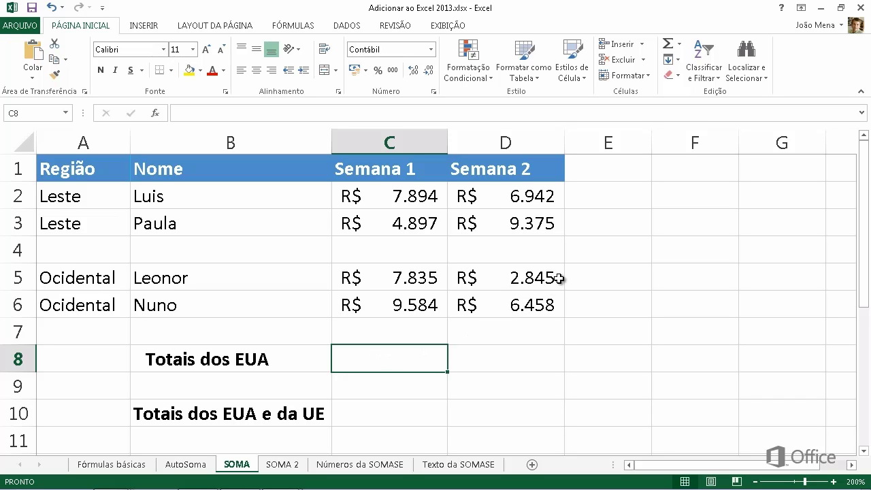
# Try AutoSum in cell C8, cancel it, and enter =SOMA(C2;C3;C5;C6) as the Semana 1 total for Totais dos EUA
pyautogui.click(670, 45)
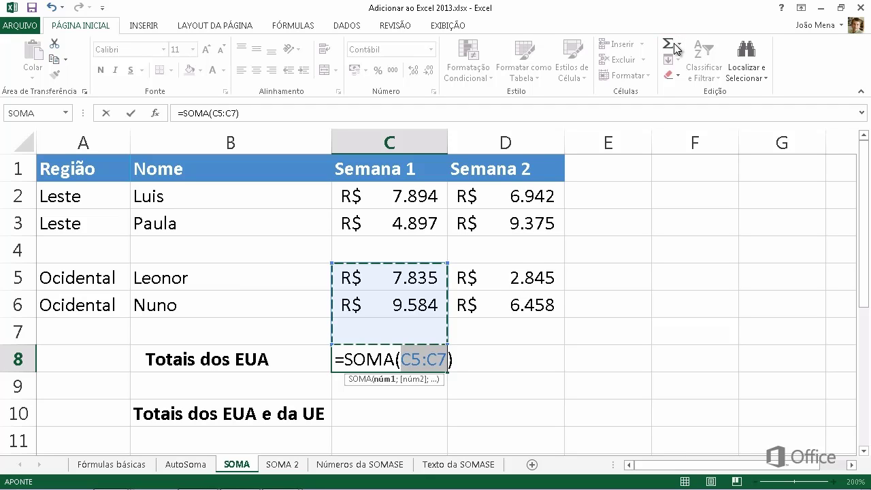
pyautogui.press('Escape')
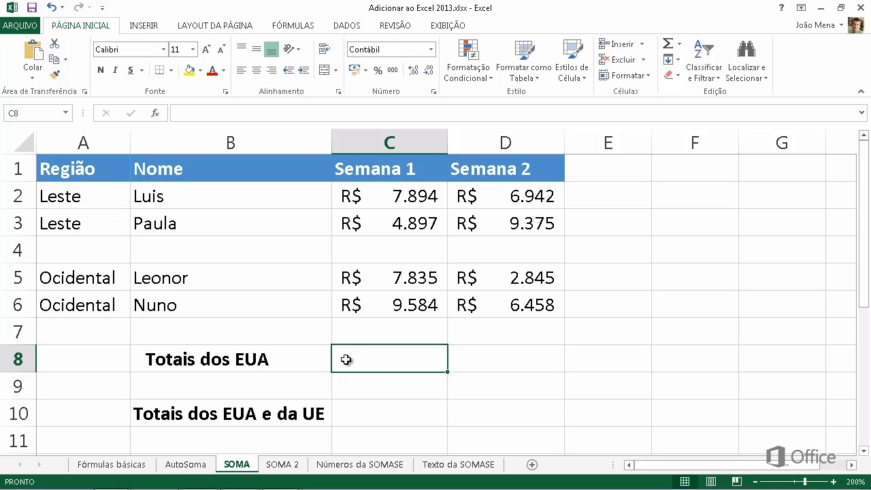
pyautogui.write('=SO')
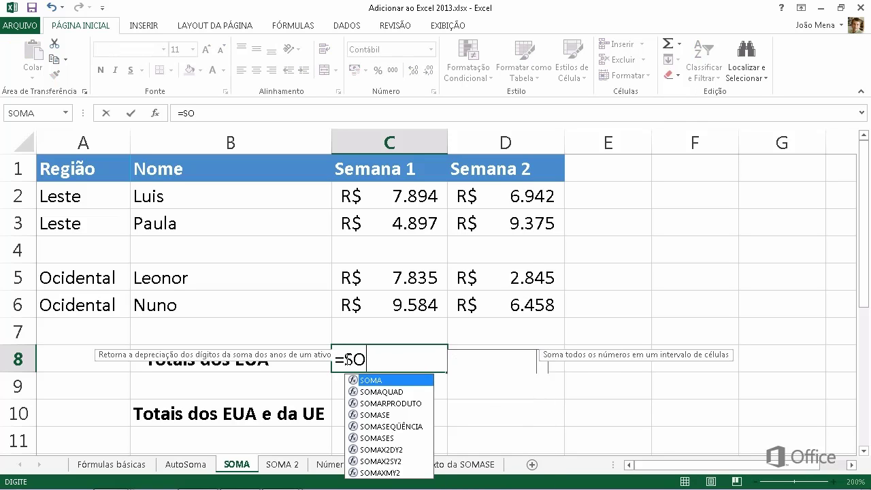
pyautogui.write('MA(')
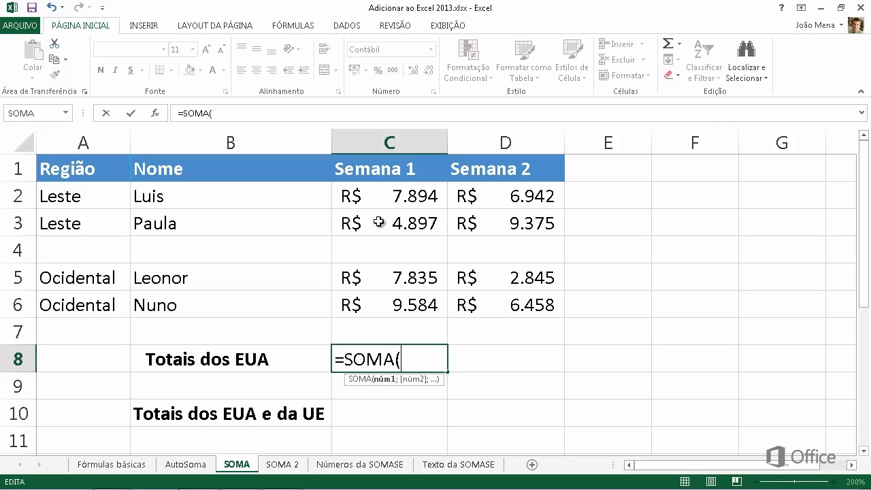
pyautogui.click(370, 195)
pyautogui.keyDown('ctrl'); pyautogui.click(365, 223); pyautogui.keyUp('ctrl')
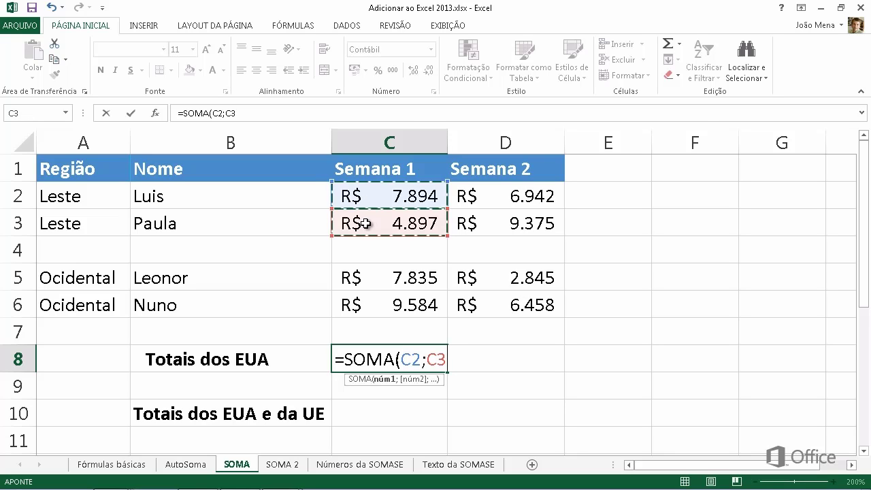
pyautogui.keyDown('ctrl'); pyautogui.click(386, 282); pyautogui.keyUp('ctrl')
pyautogui.keyDown('ctrl'); pyautogui.click(391, 310); pyautogui.keyUp('ctrl')
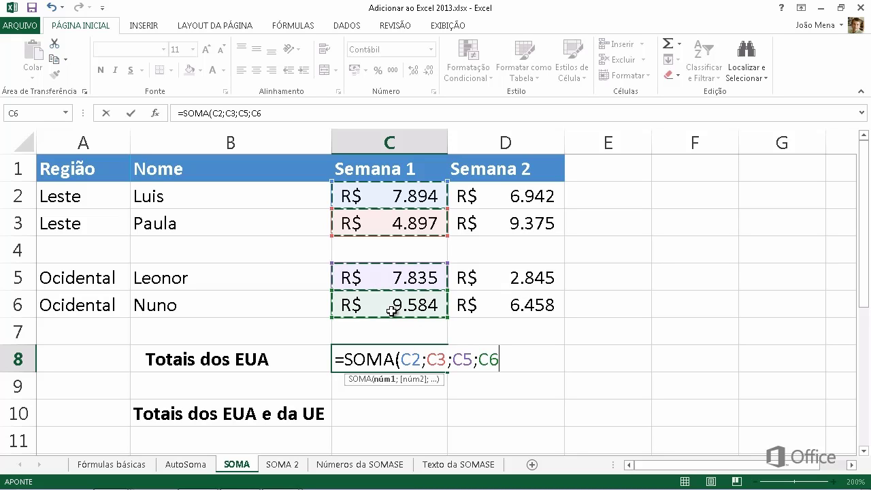
pyautogui.press('Return')
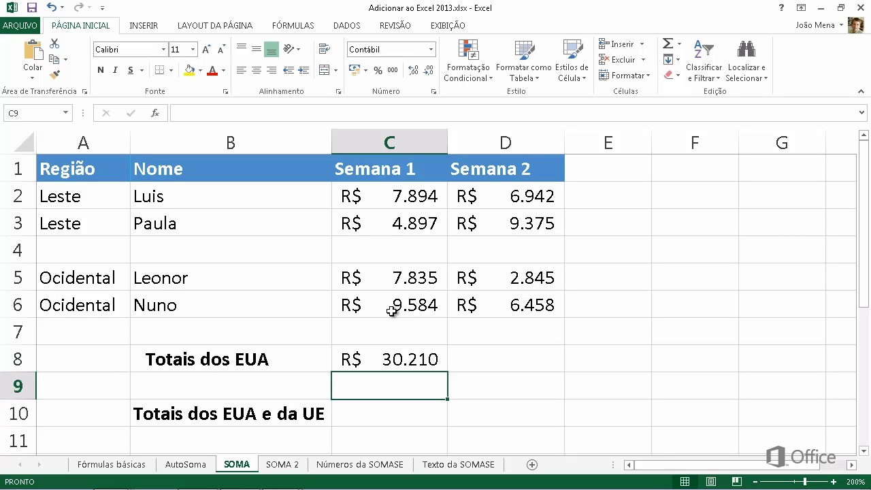
# Enter =SOMA(D2:D3;D5:D6) in cell D8 as the Semana 2 total for Totais dos EUA and reopen the formula for review
pyautogui.doubleClick(454, 359)
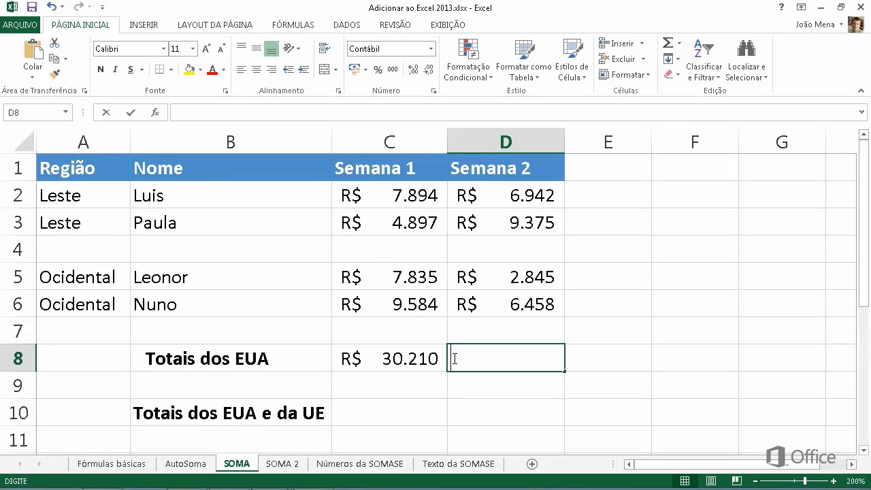
pyautogui.write('=')
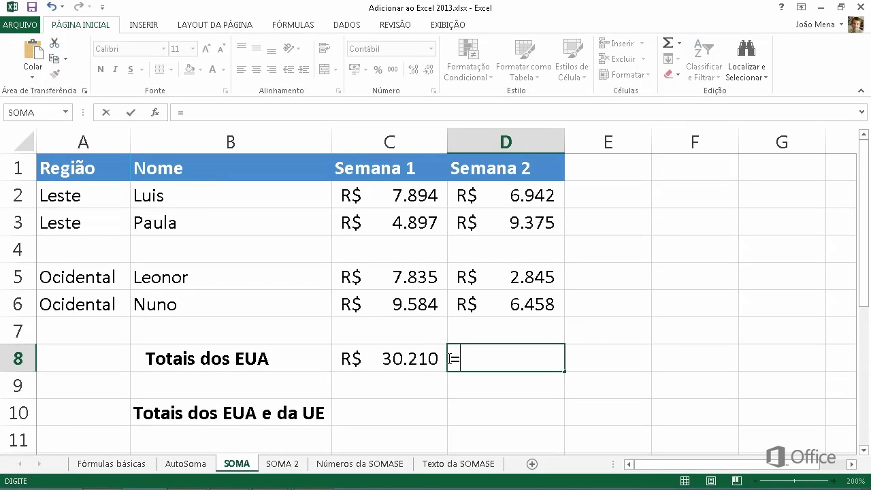
pyautogui.write('SOMA(')
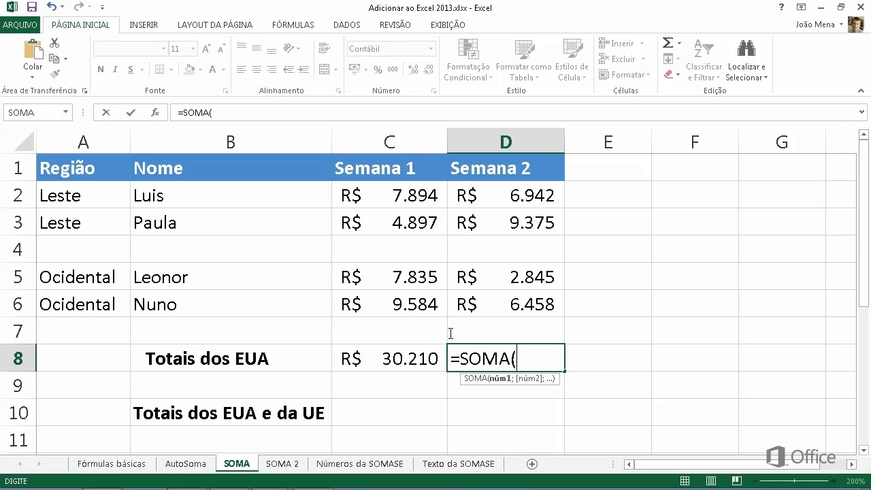
pyautogui.click(487, 206)
pyautogui.moveTo(487, 206); pyautogui.dragTo(487, 218)
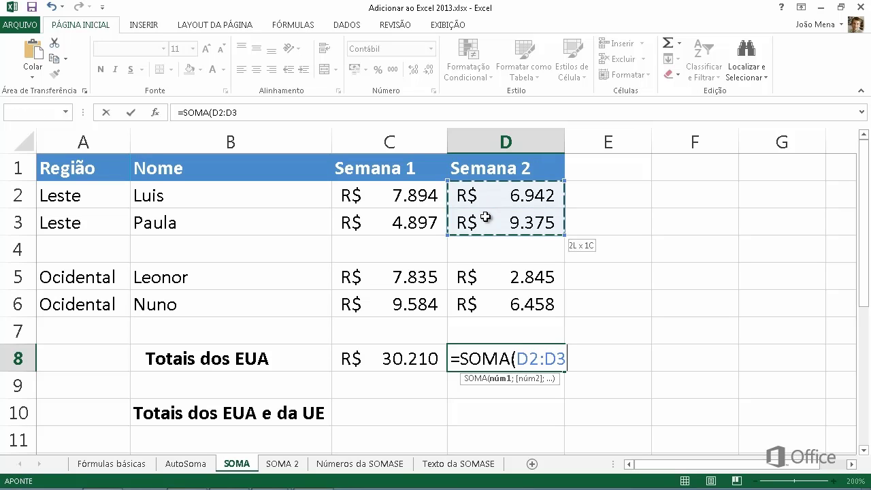
pyautogui.write(';')
pyautogui.click(483, 277)
pyautogui.moveTo(483, 277); pyautogui.dragTo(482, 305)
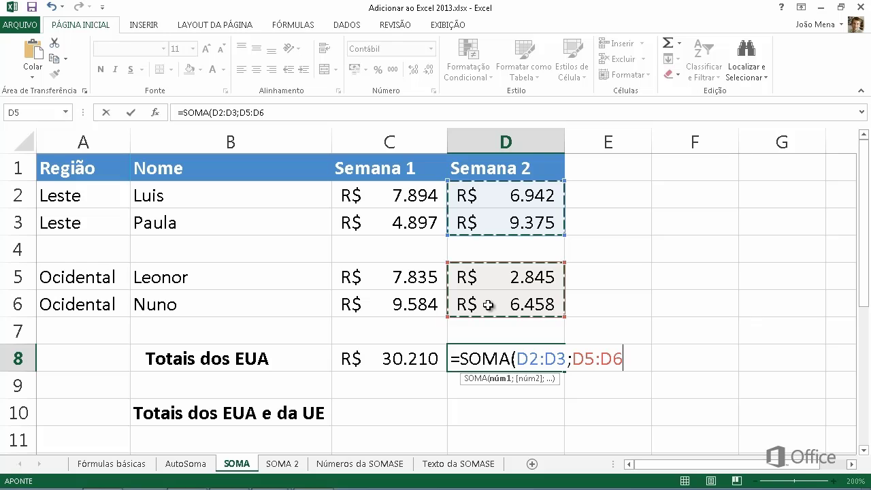
pyautogui.press('Return')
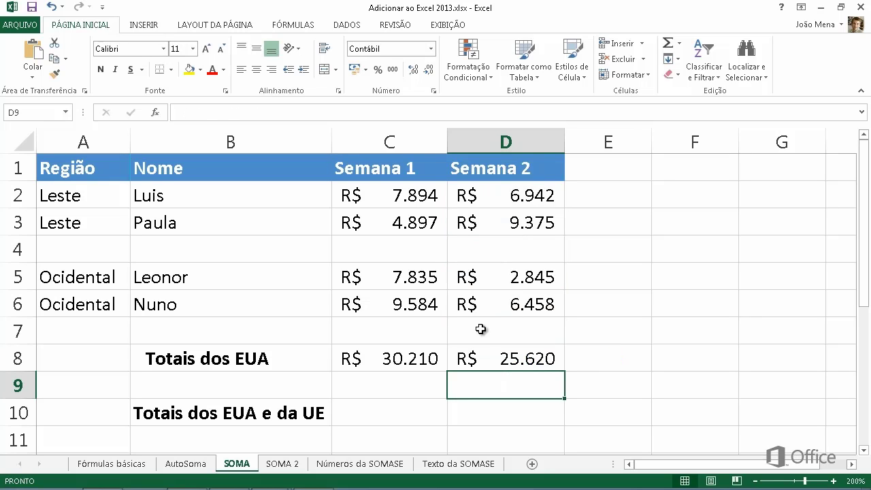
pyautogui.doubleClick(452, 359)
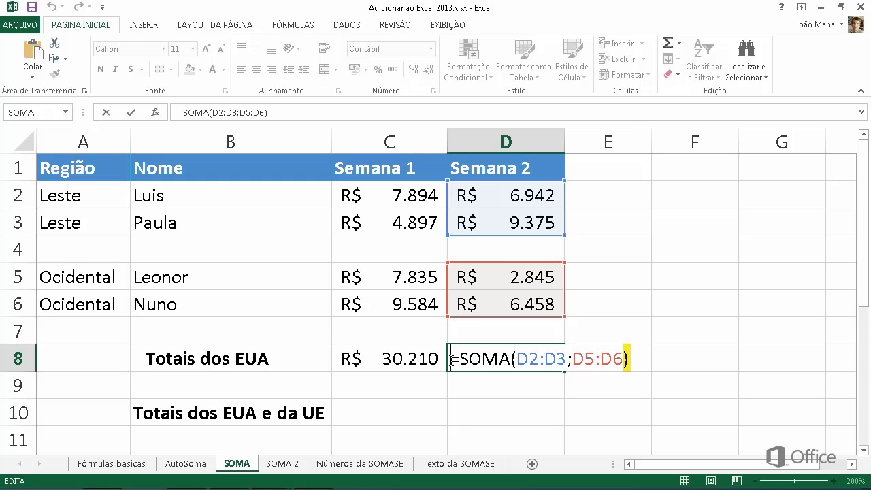
# Enter =SOMA(C8;'SOMA 2'!B2) in cell C10 for Totais dos EUA e da UE, and review the formula in the cell
pyautogui.click(341, 411)
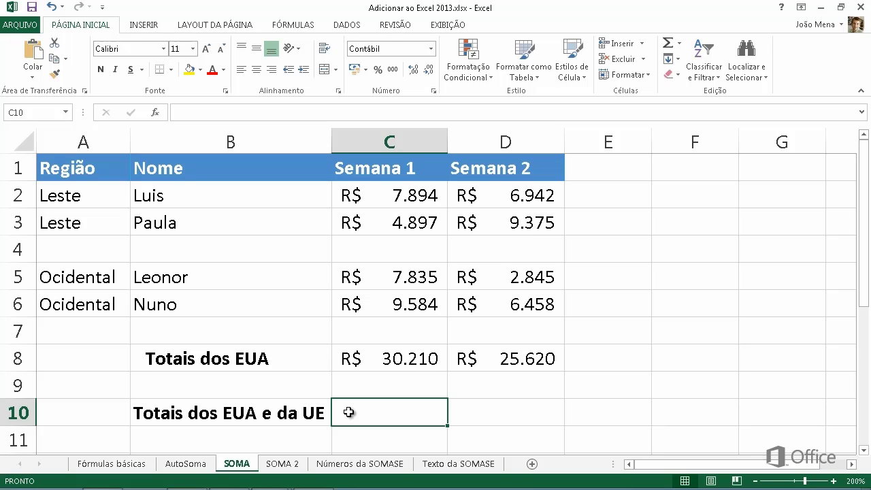
pyautogui.write('=')
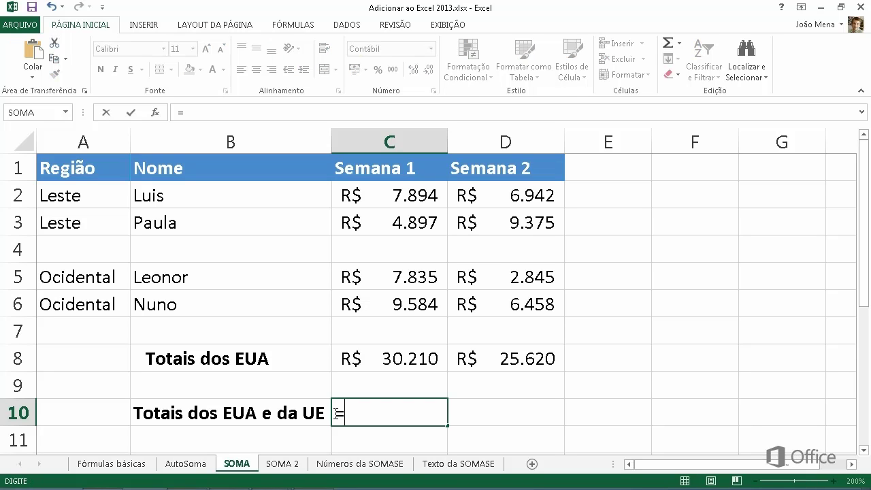
pyautogui.write('SOMA')
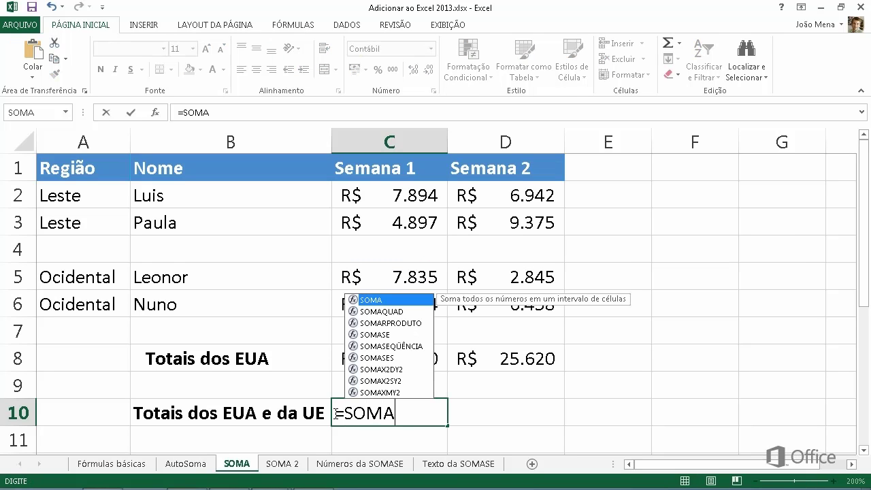
pyautogui.write('(')
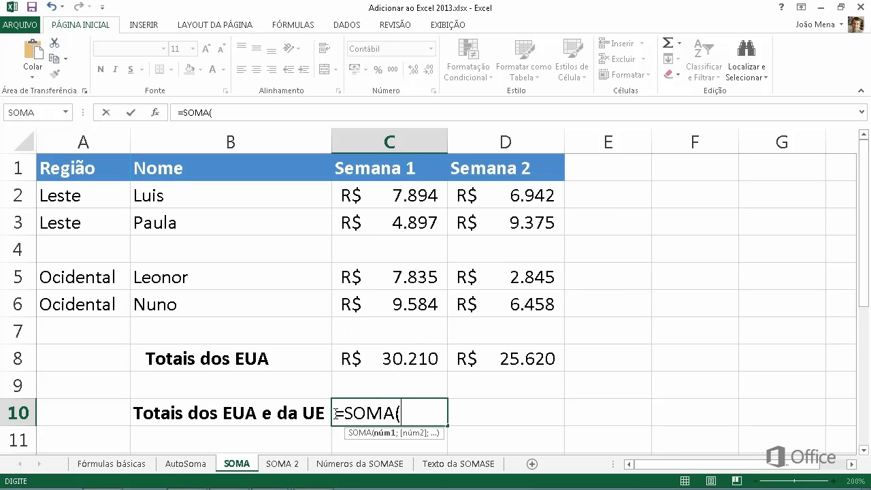
pyautogui.click(347, 360)
pyautogui.write(';')
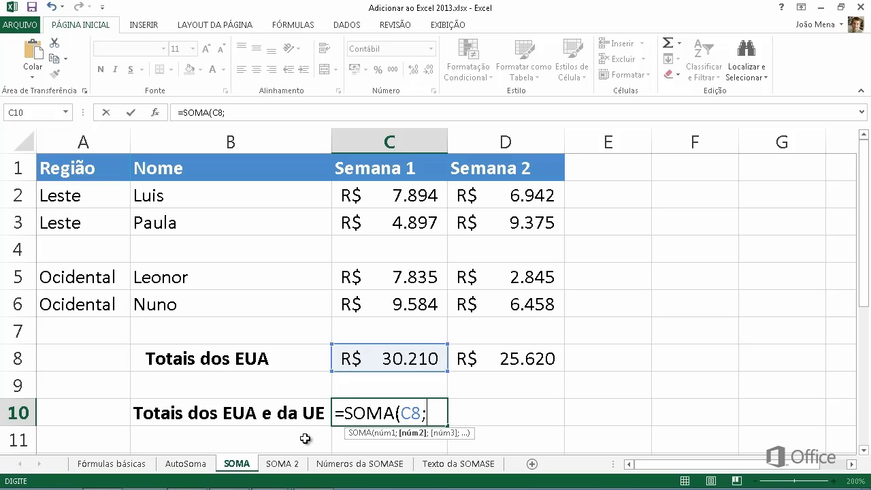
pyautogui.click(282, 463)
pyautogui.click(203, 194)
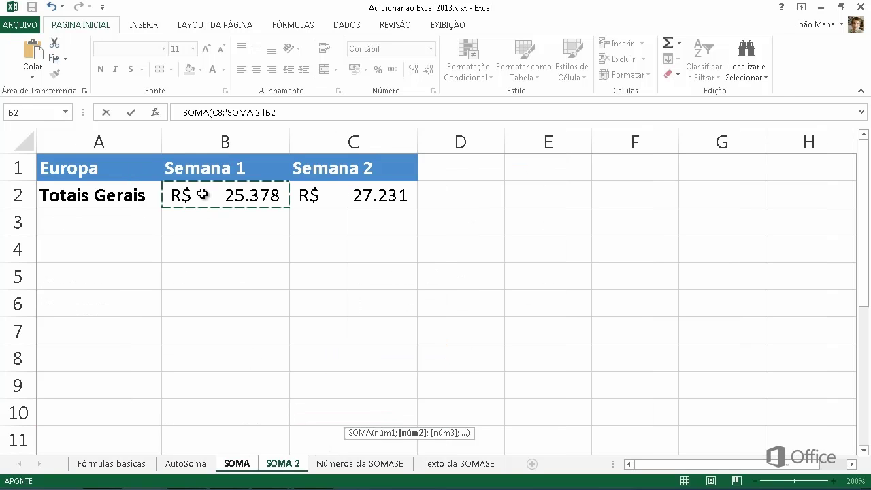
pyautogui.press('Return')
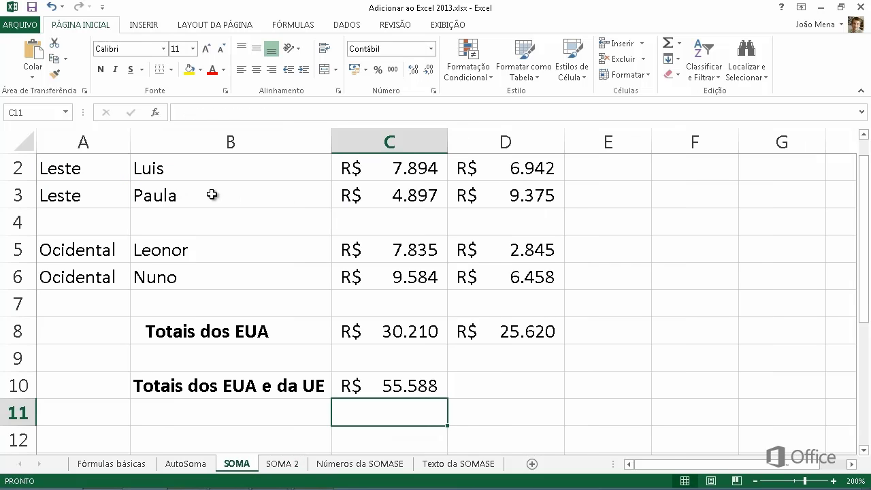
pyautogui.click(336, 384)
pyautogui.doubleClick(336, 385)
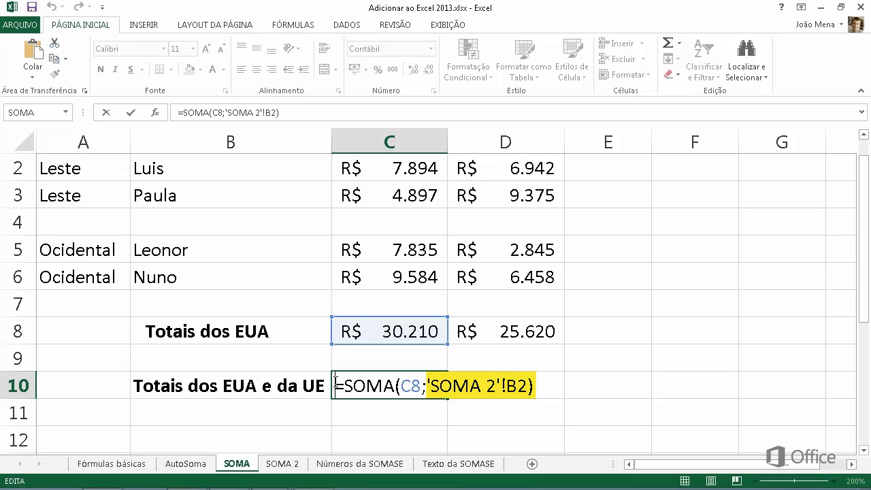
pyautogui.hotkey('ctrl', 'Return')
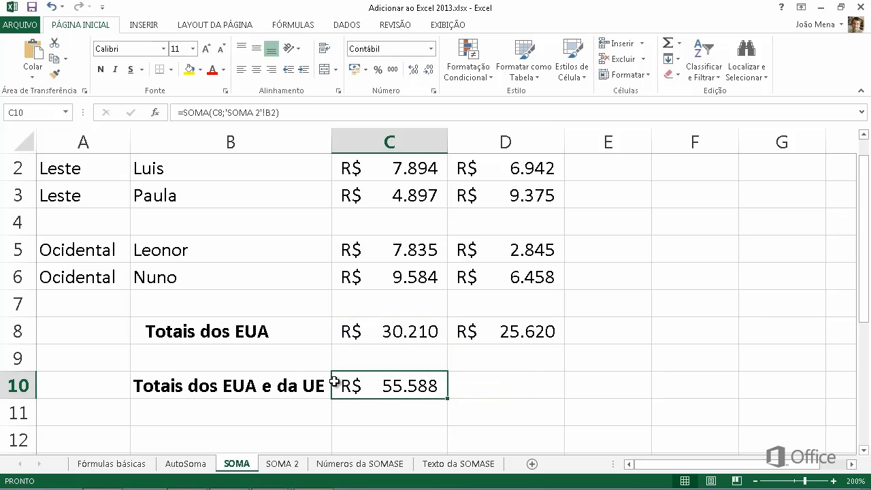